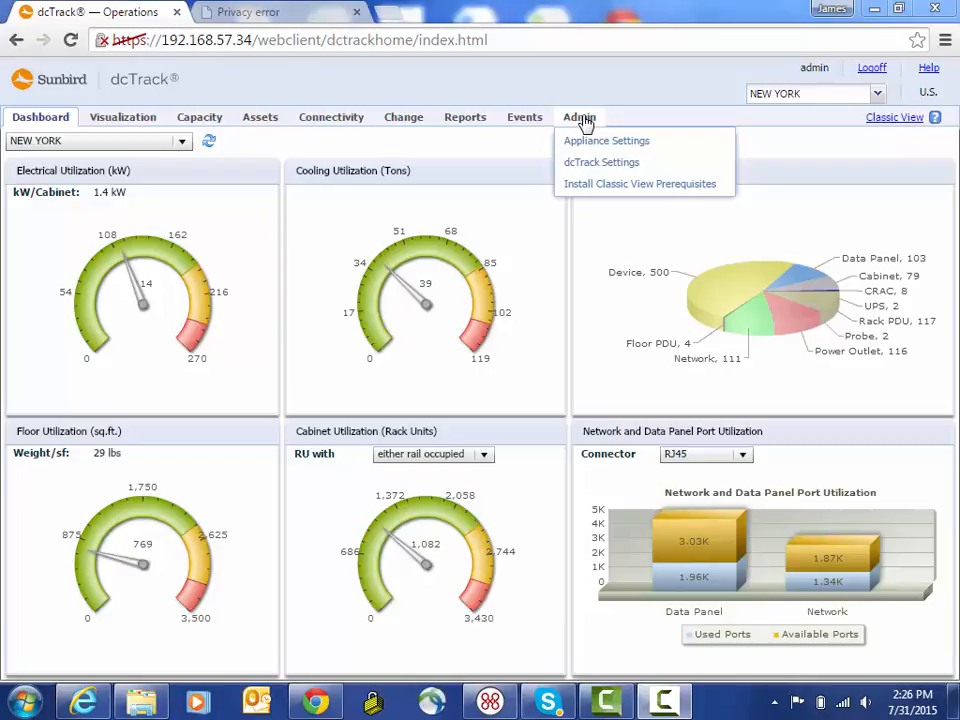
Open LDAP server 192.168.57.234 from the appliance's LDAP server settings and view the available server types.
left_click(580, 143)
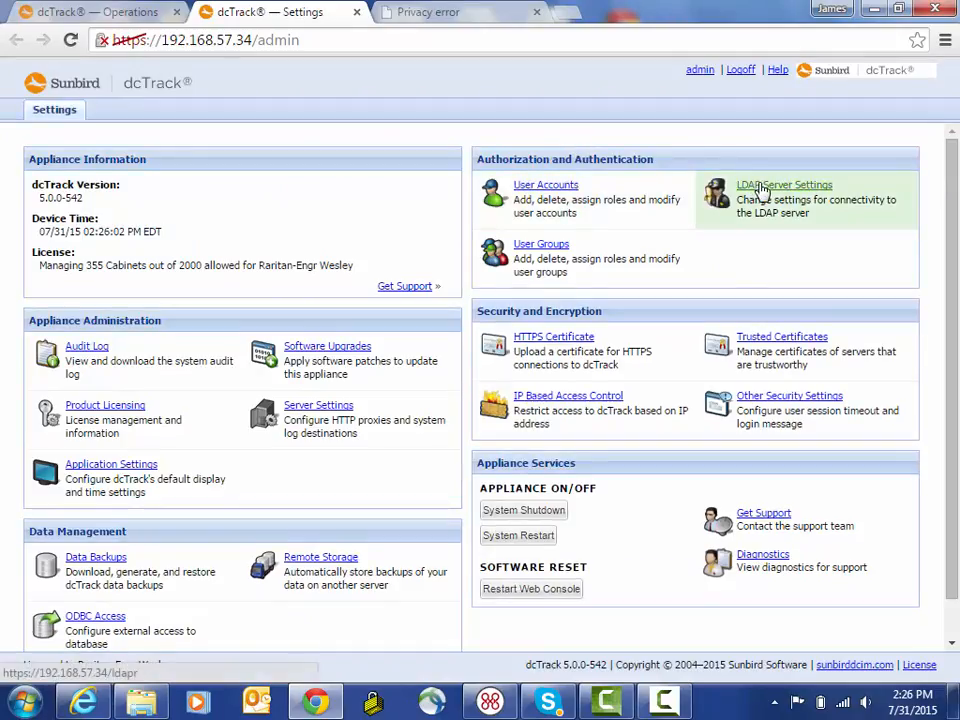
left_click(776, 188)
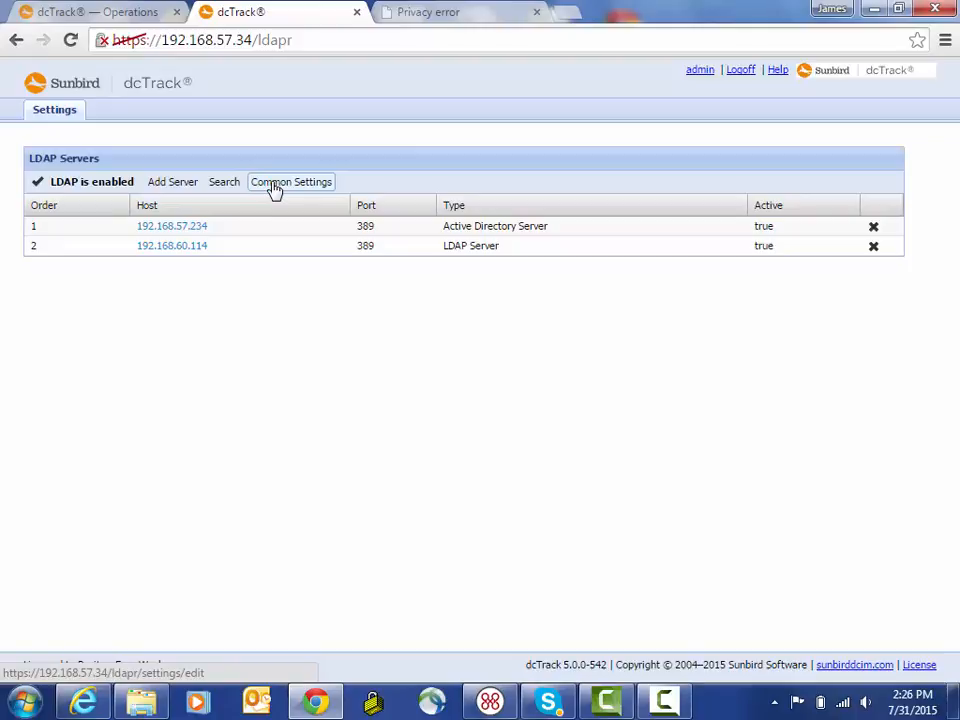
left_click(172, 228)
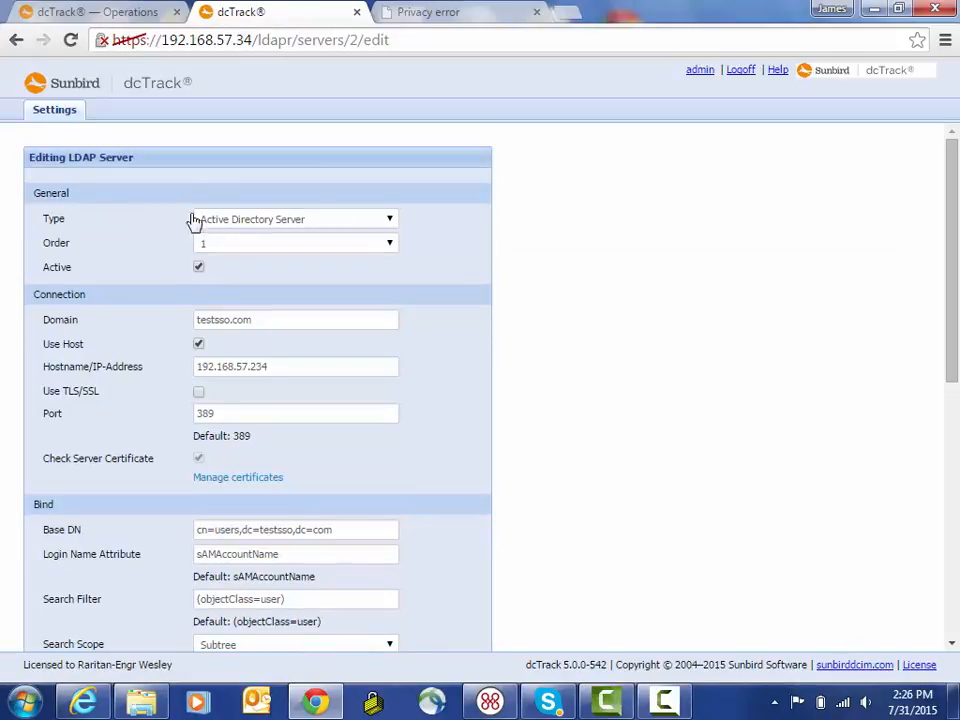
left_click(391, 229)
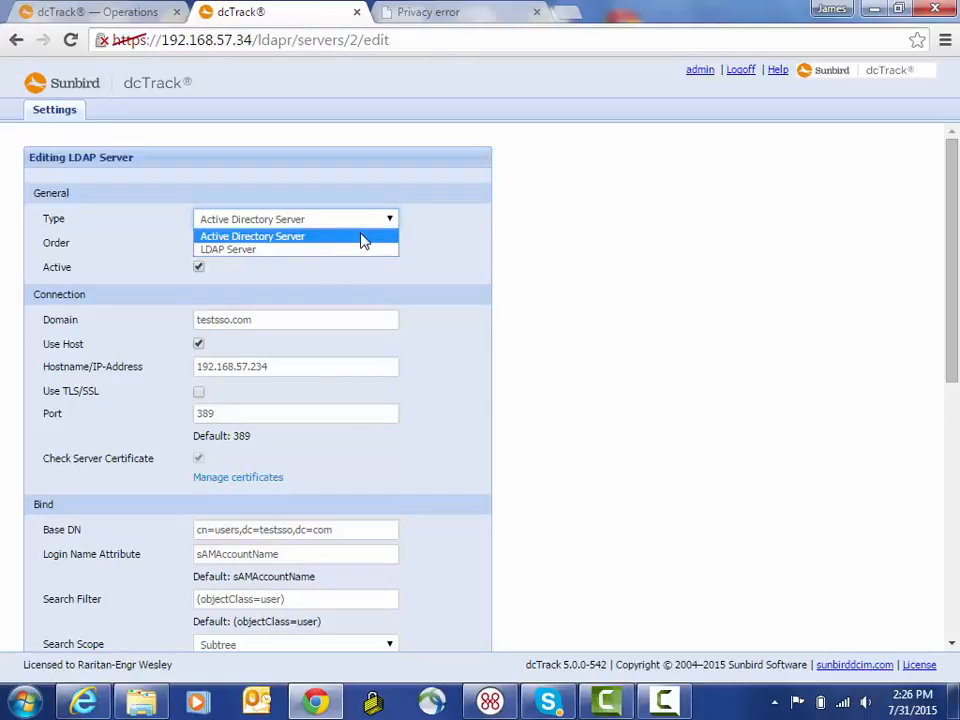
left_click(419, 232)
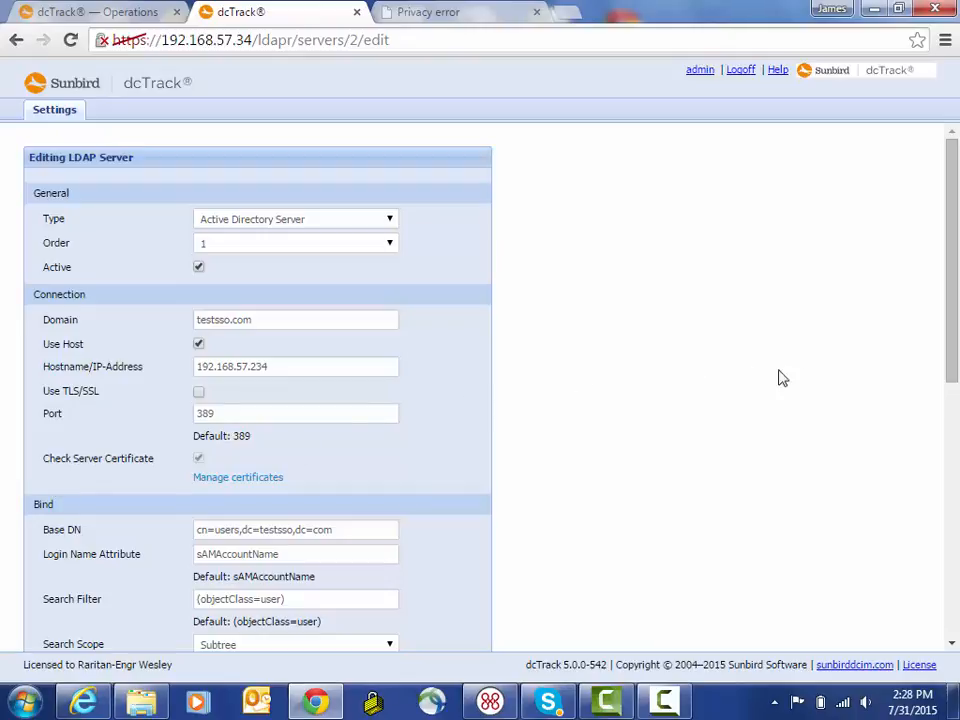
Examine the server's Bind settings, including the available Search Scope and Search Credentials options.
left_click_drag(949, 368, 949, 470)
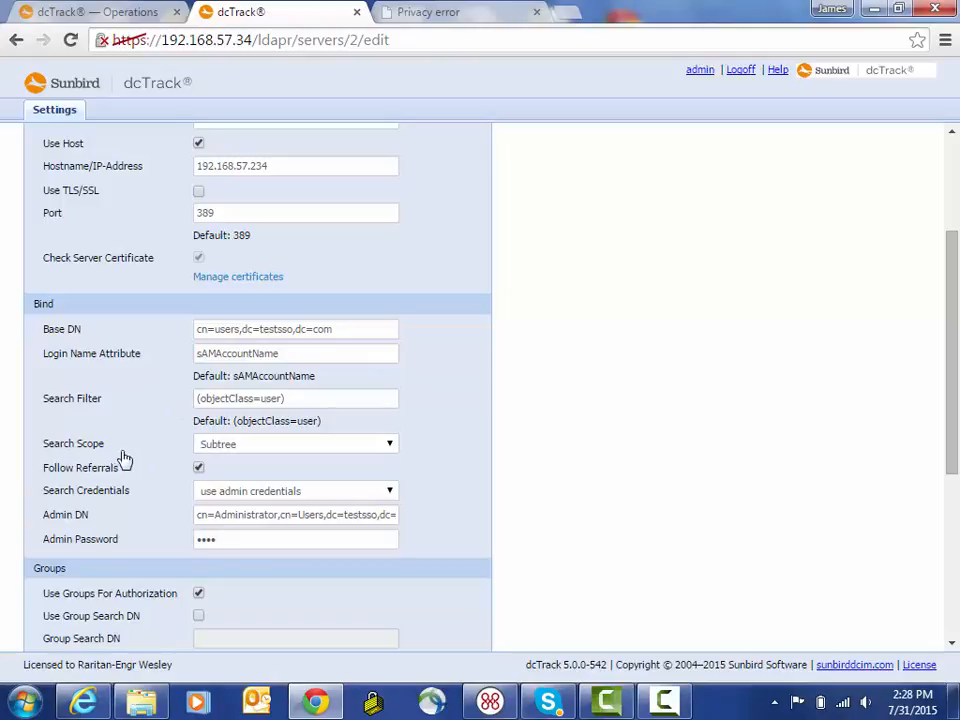
left_click(390, 450)
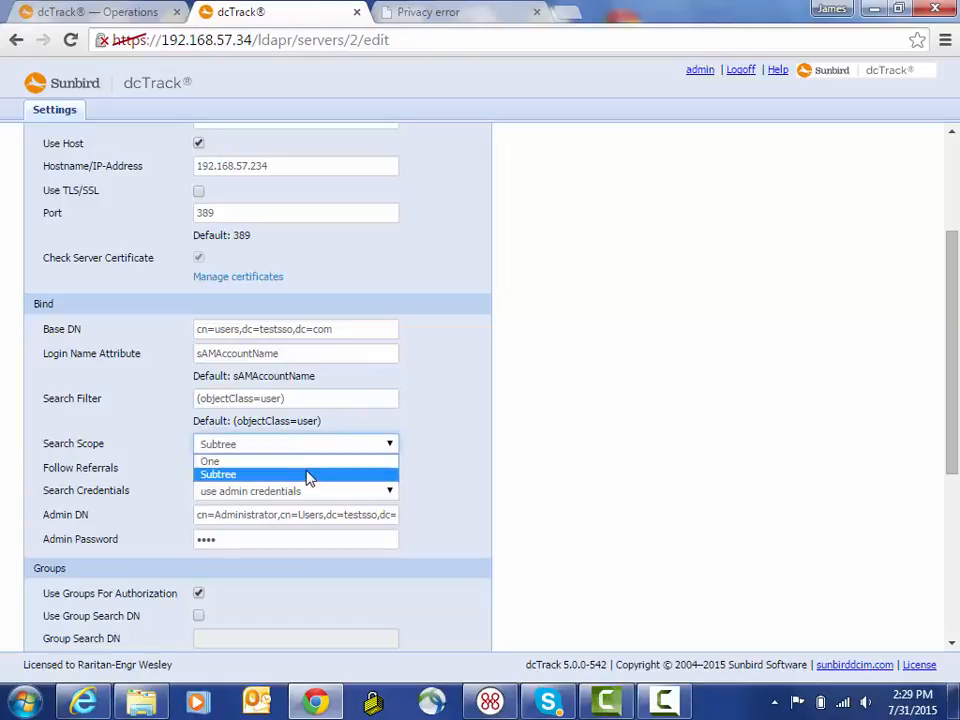
left_click(428, 420)
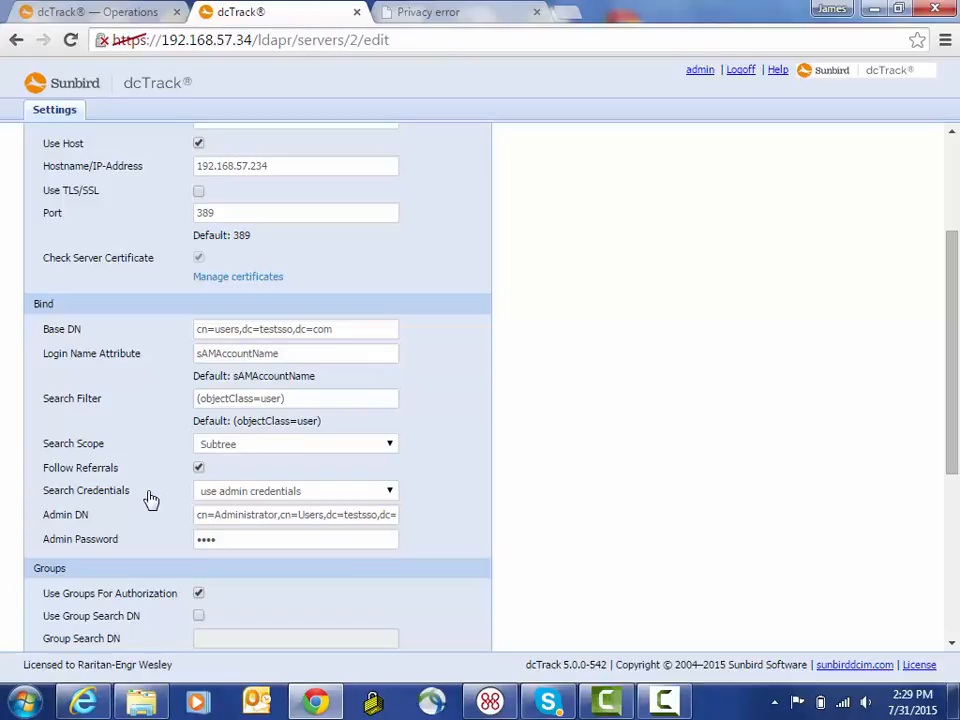
left_click(389, 494)
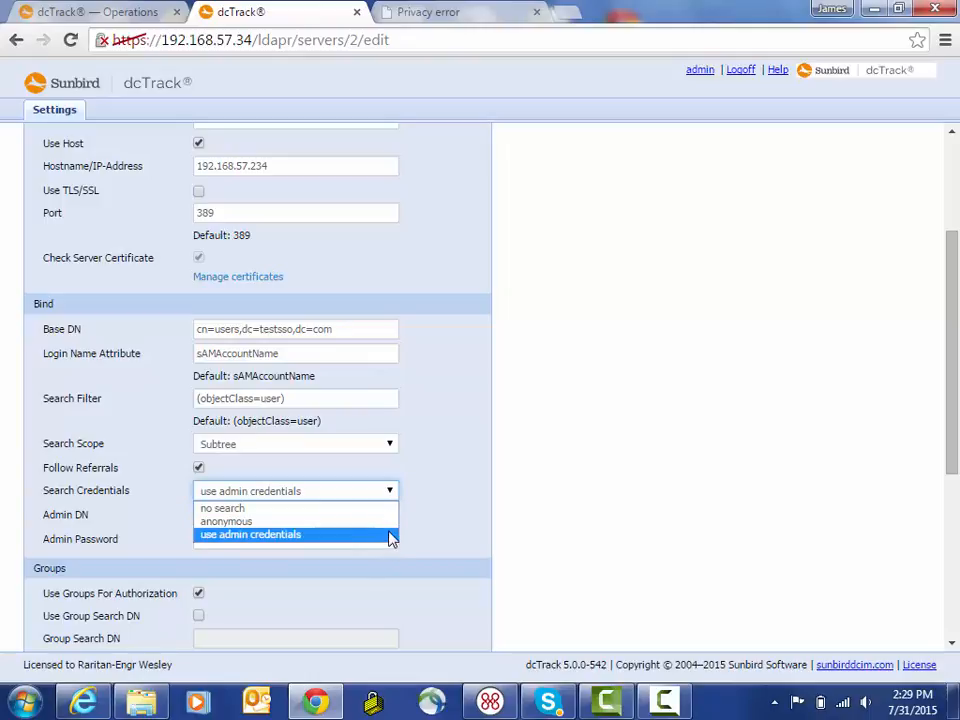
left_click(436, 515)
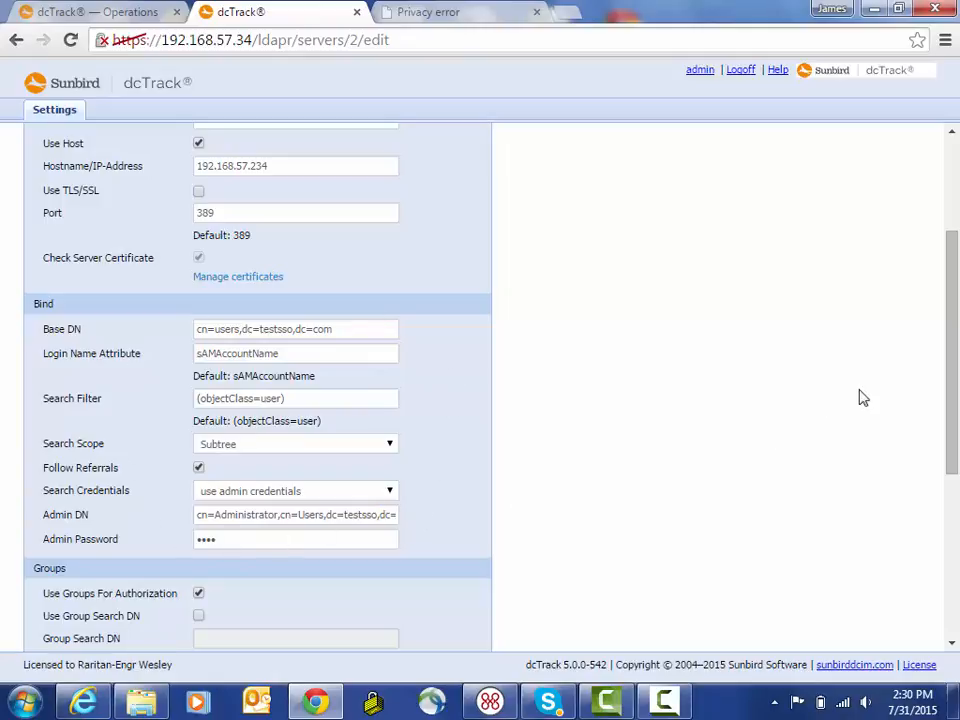
Examine the server's Groups settings against its Bind settings, including the available Group Search Scope options.
left_click_drag(953, 368, 932, 508)
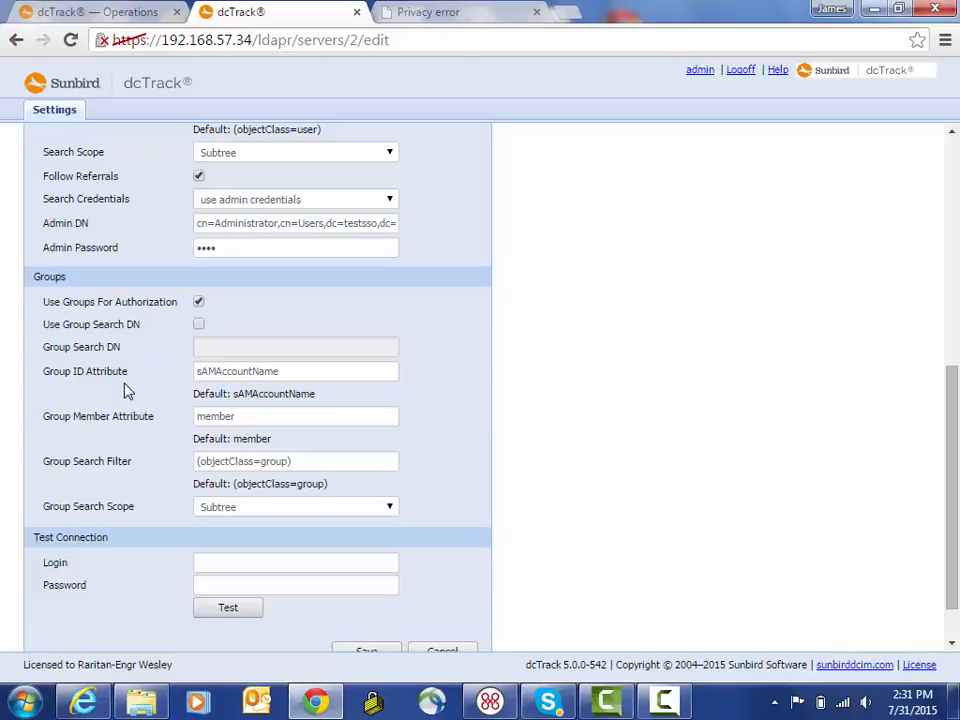
scroll(127, 390, "up", 1)
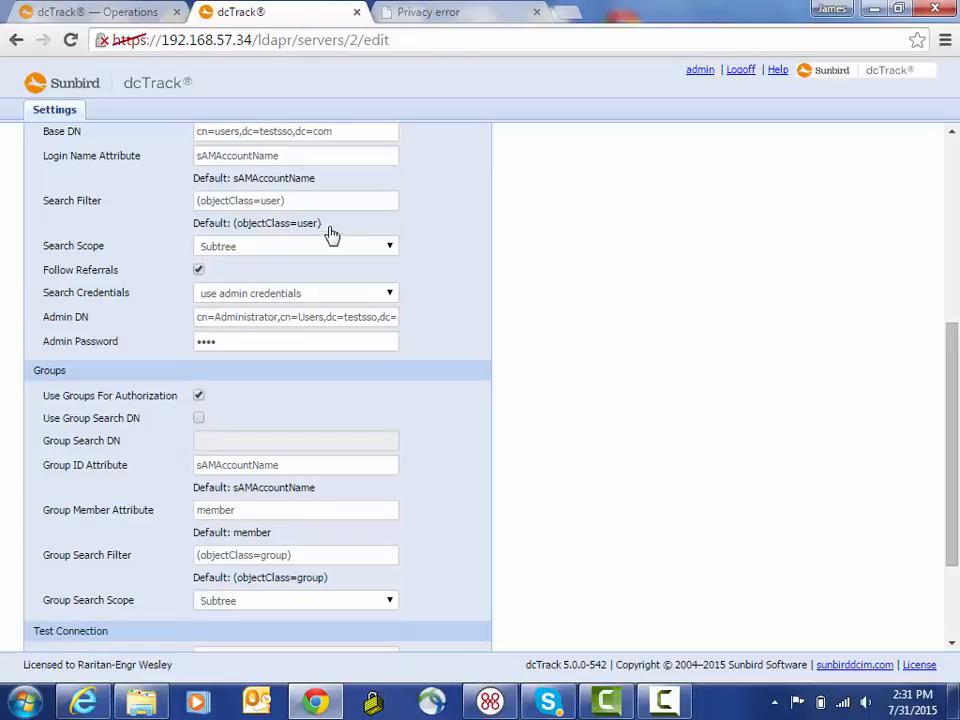
left_click_drag(950, 350, 951, 342)
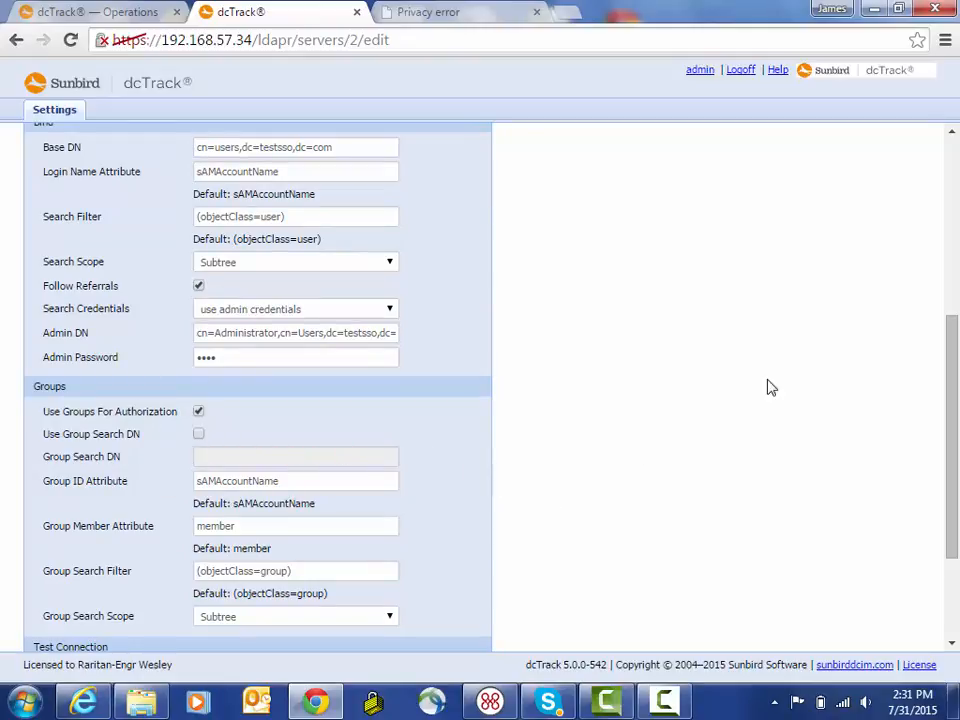
left_click_drag(953, 396, 951, 452)
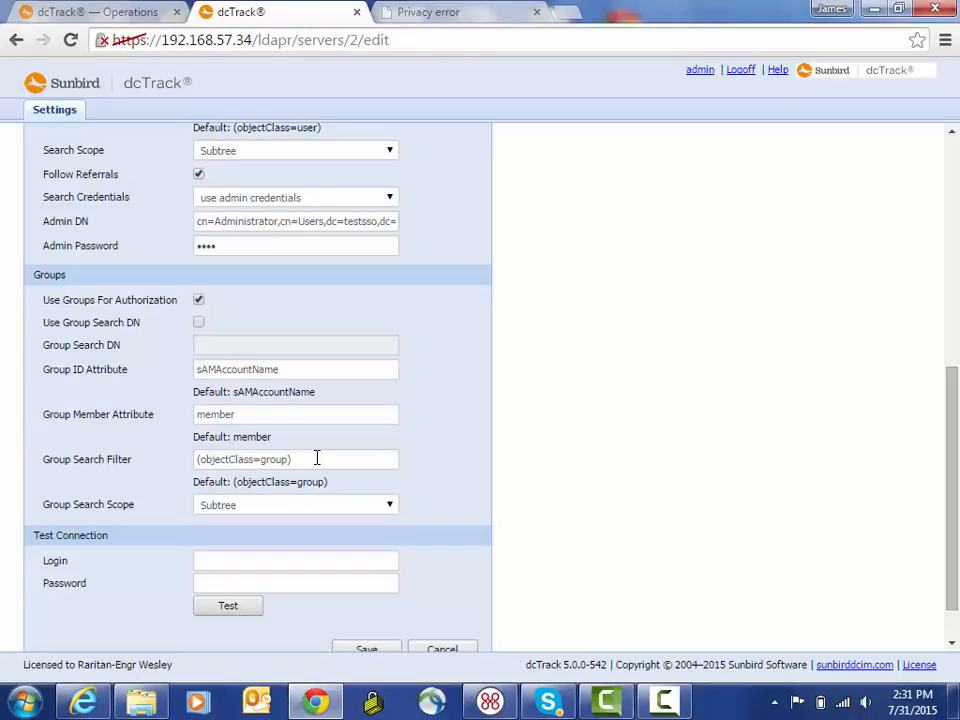
left_click(391, 512)
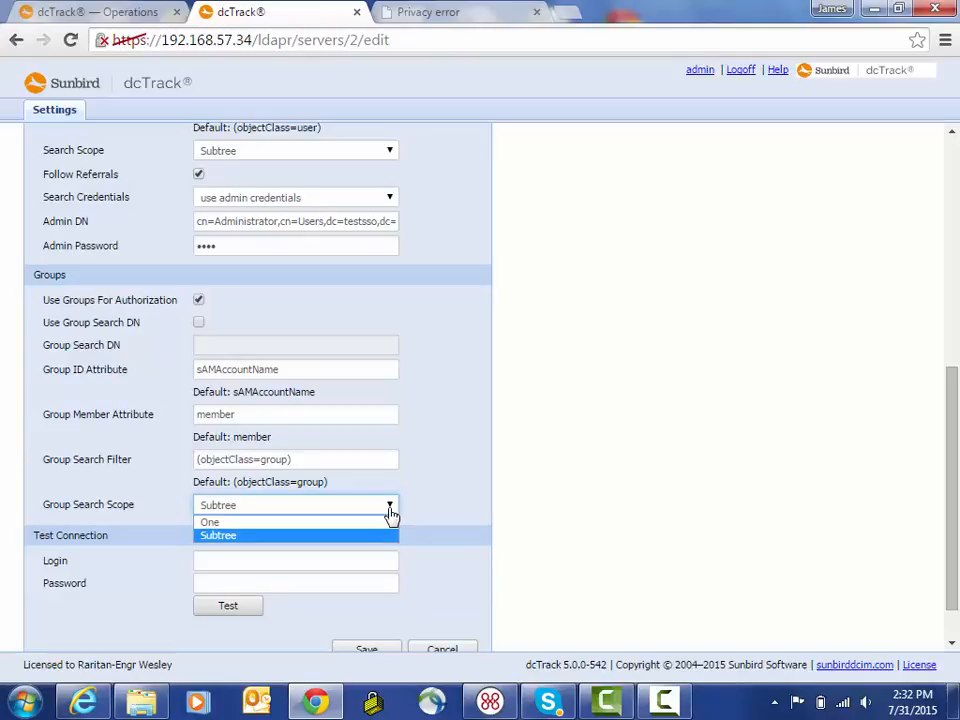
left_click(418, 504)
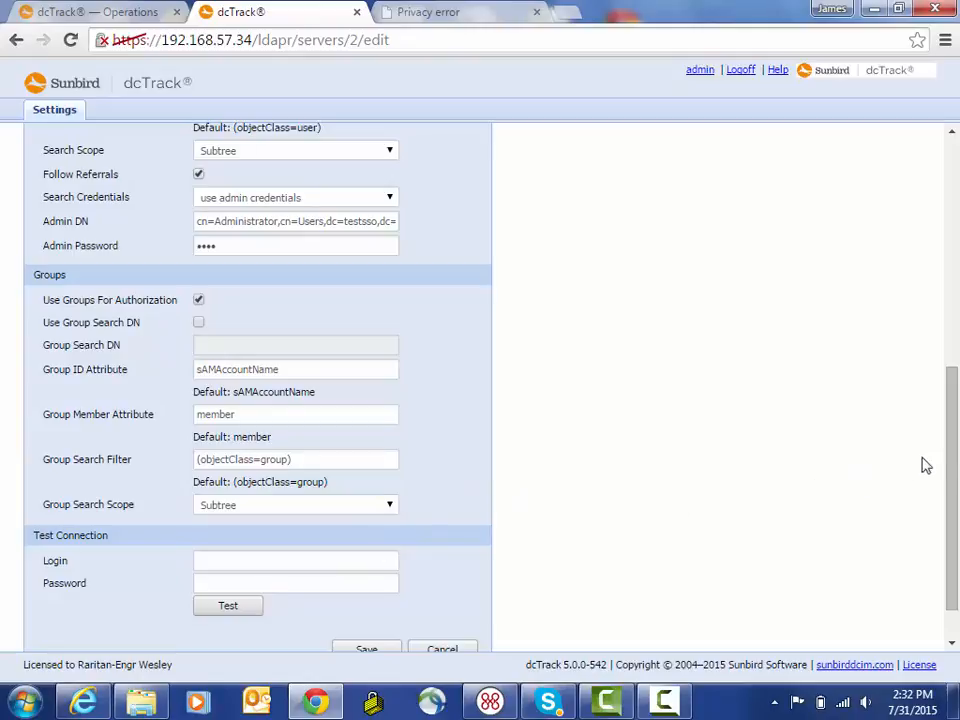
Test the LDAP connection with login syseng_member1 and its password, and leave the server settings without saving.
left_click_drag(956, 454, 514, 497)
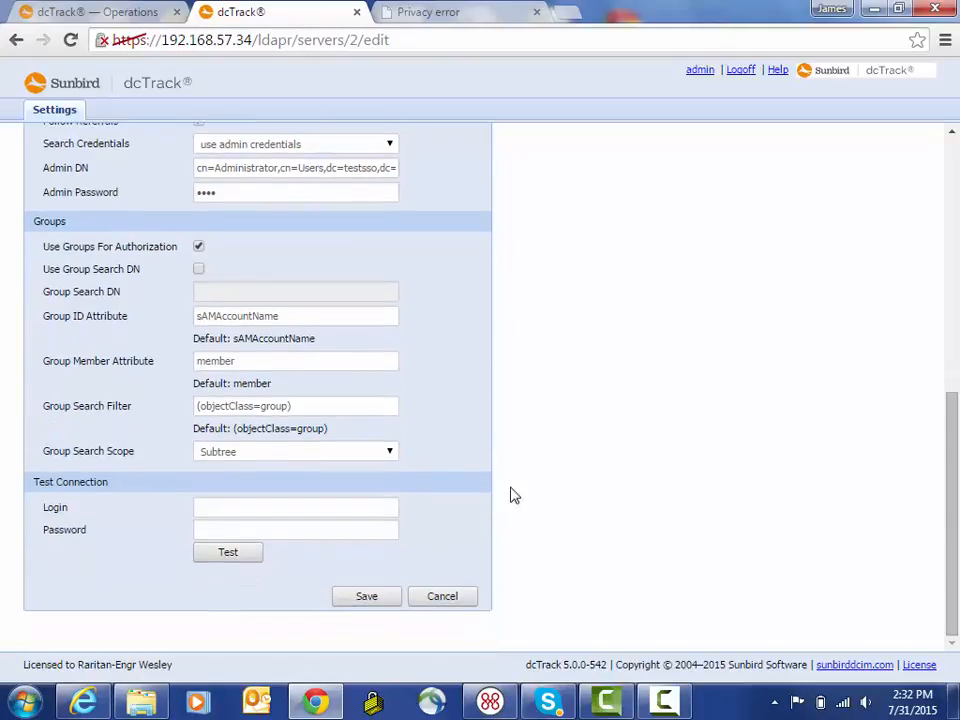
left_click(338, 509)
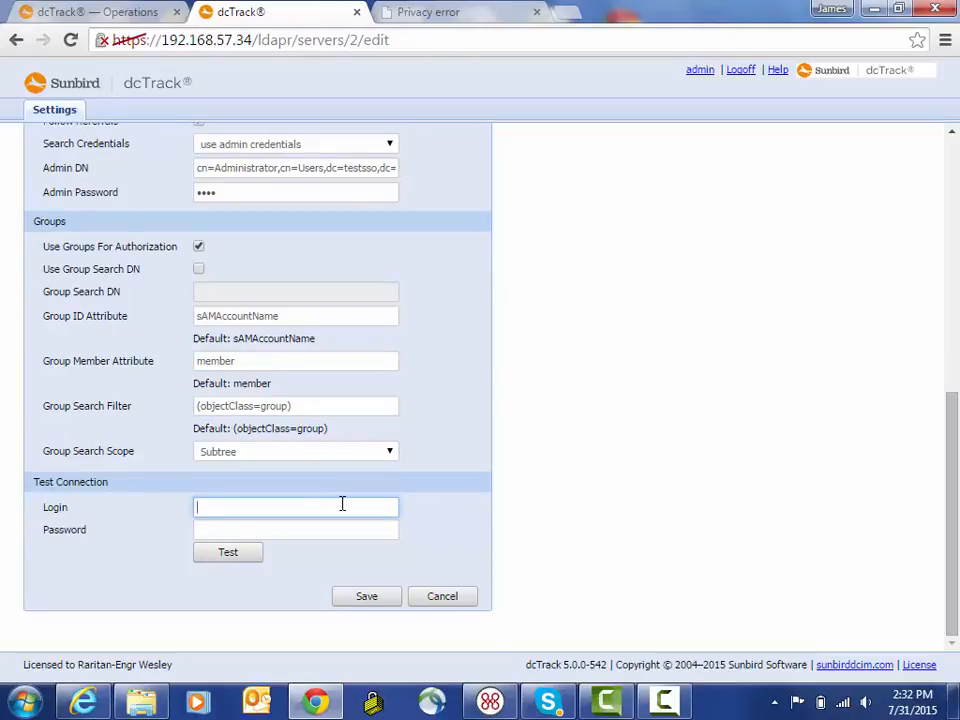
type("syseng_member1")
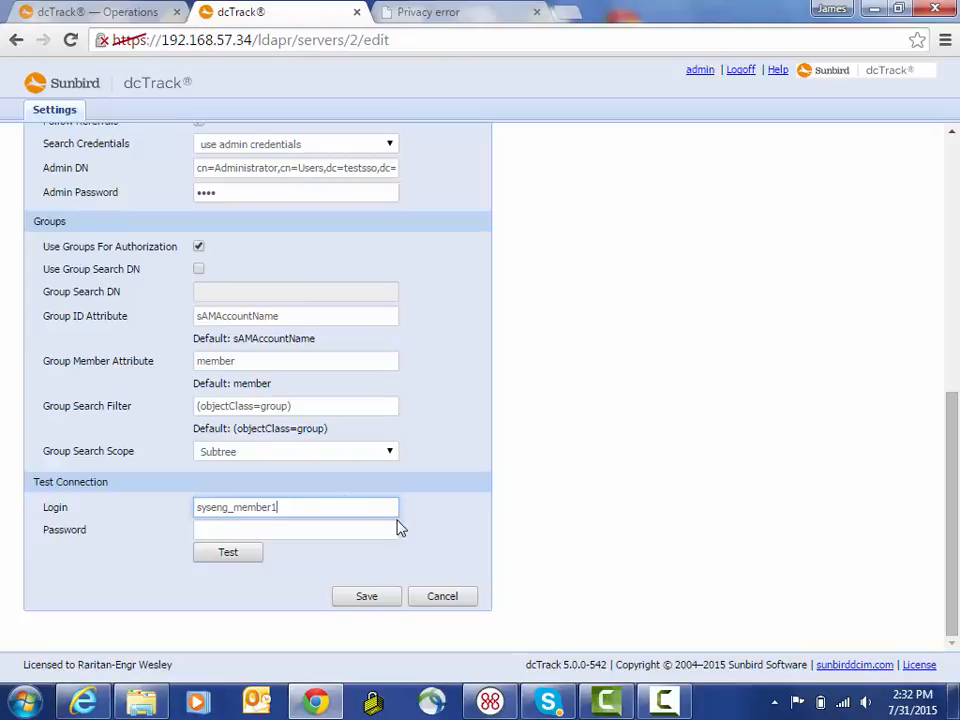
left_click(366, 533)
type("p")
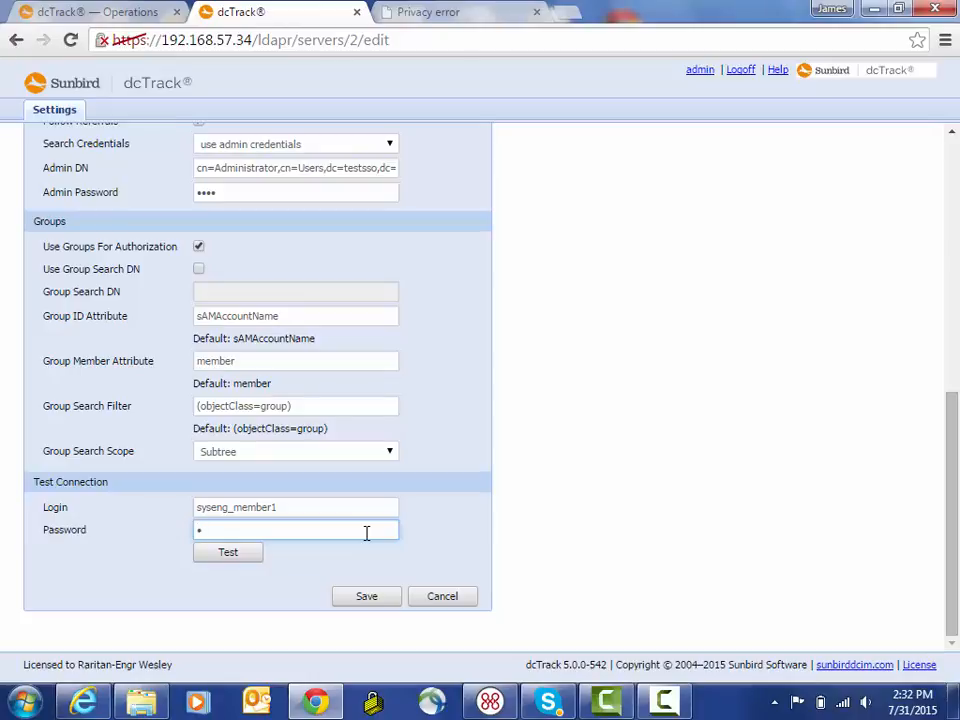
type("assword")
left_click(252, 556)
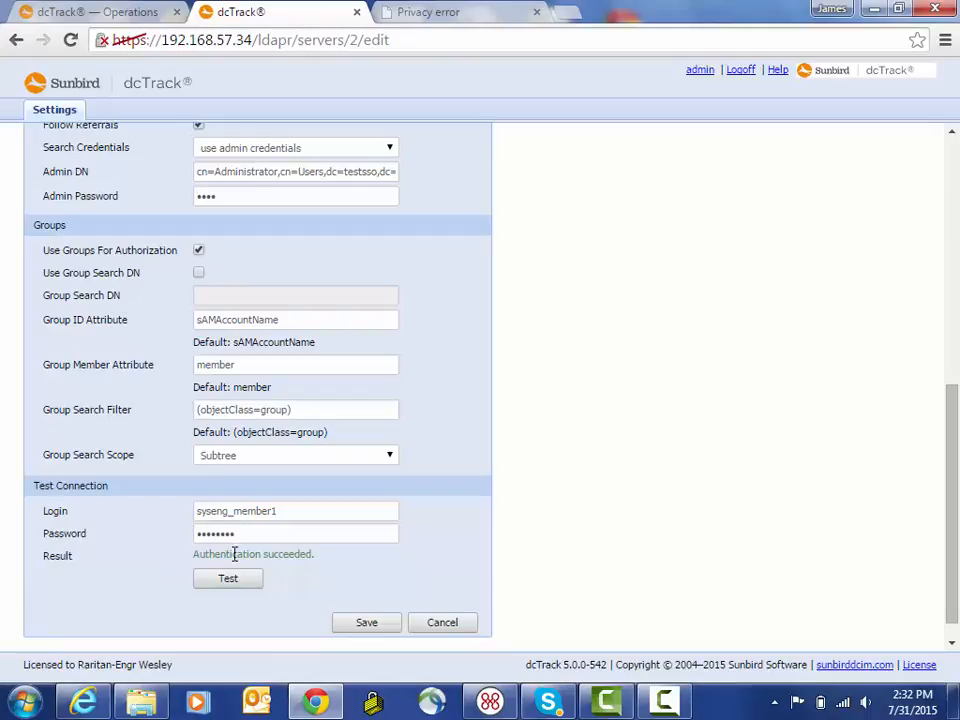
left_click(443, 626)
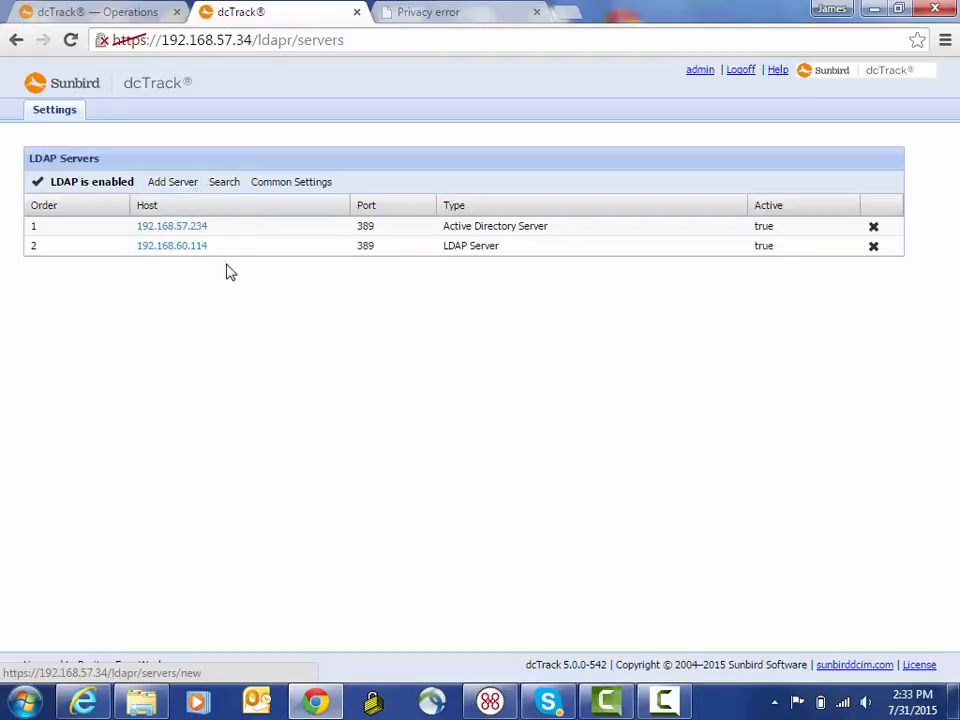
Search the LDAP server 192.168.57.234 for groups using the stored admin credentials.
left_click(222, 187)
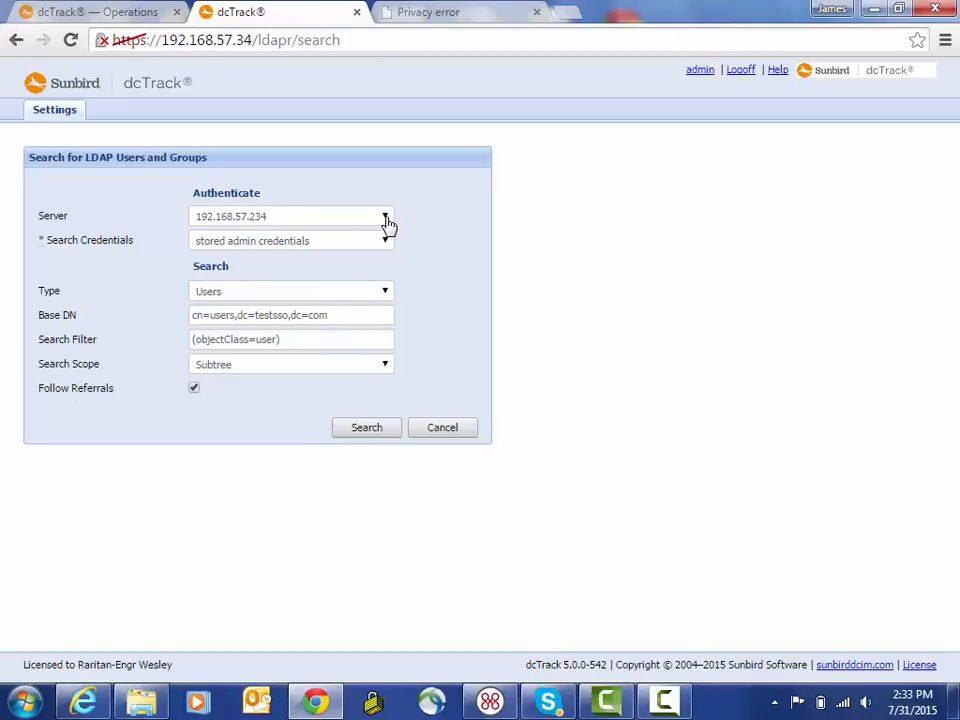
left_click(388, 294)
left_click(358, 322)
left_click(369, 431)
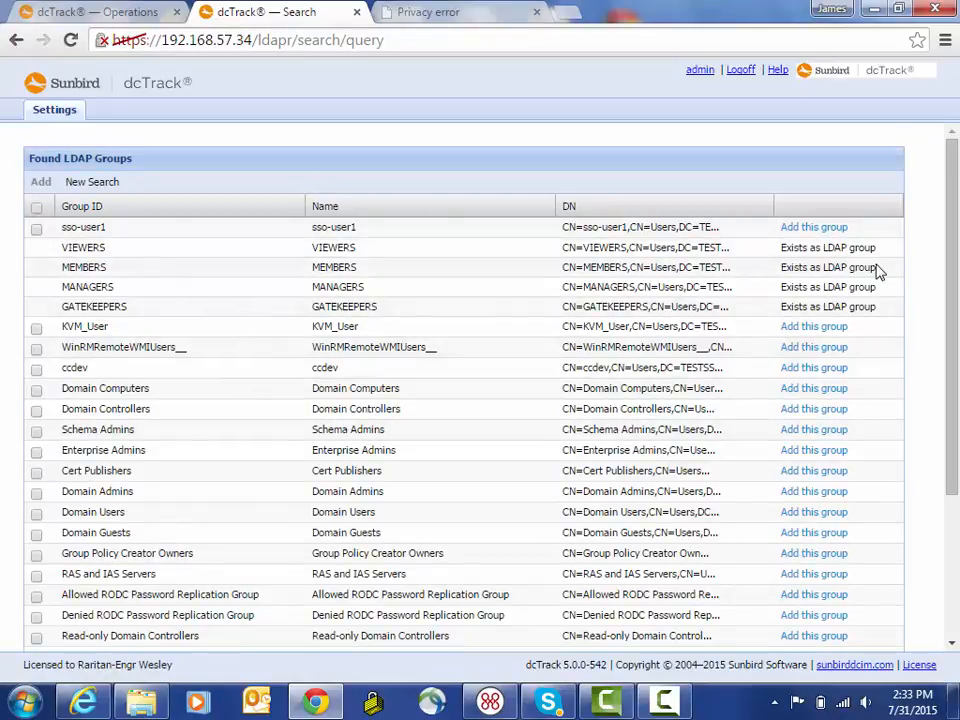
Display the members of the GATEKEEPERS group and examine them below the found LDAP groups.
mouse_move(954, 274)
left_mouse_down()
mouse_move(950, 341)
mouse_move(950, 268)
left_mouse_up()
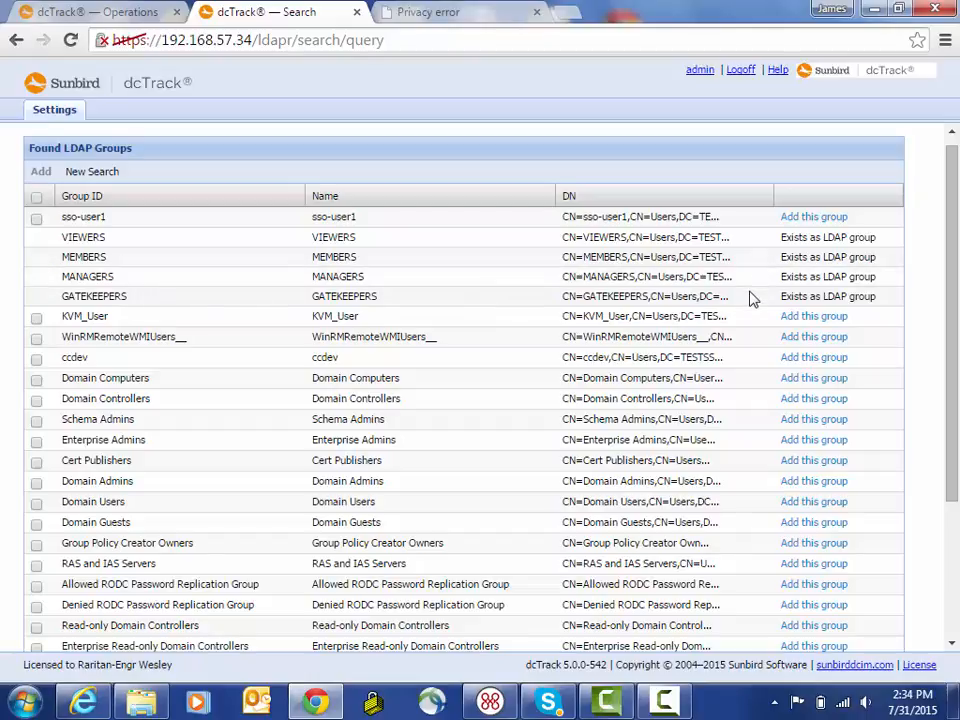
left_click(182, 305)
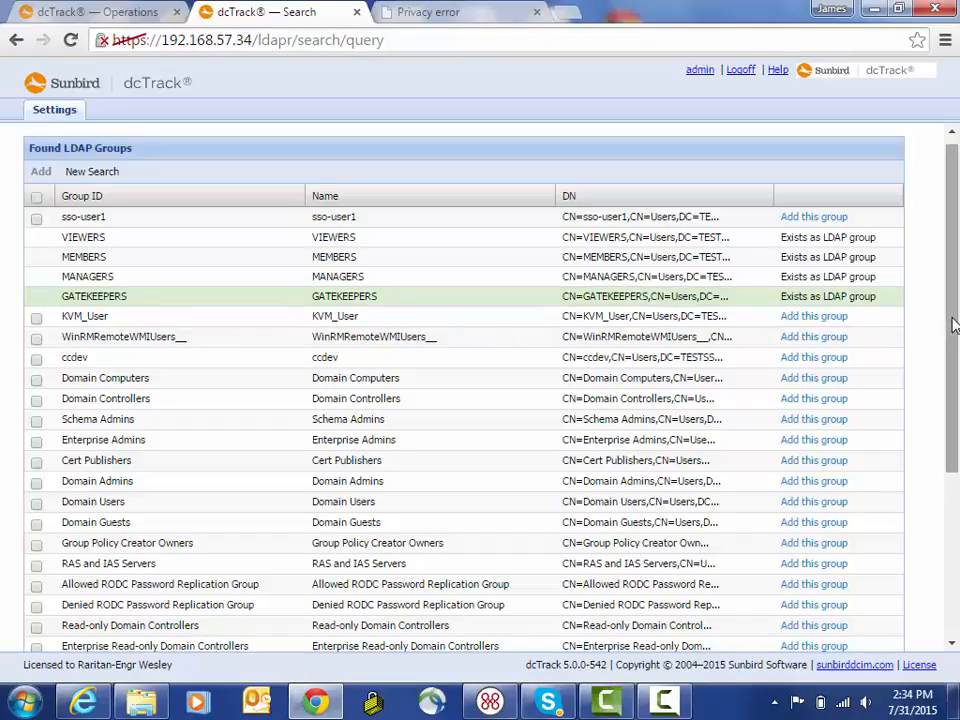
left_click_drag(955, 325, 943, 489)
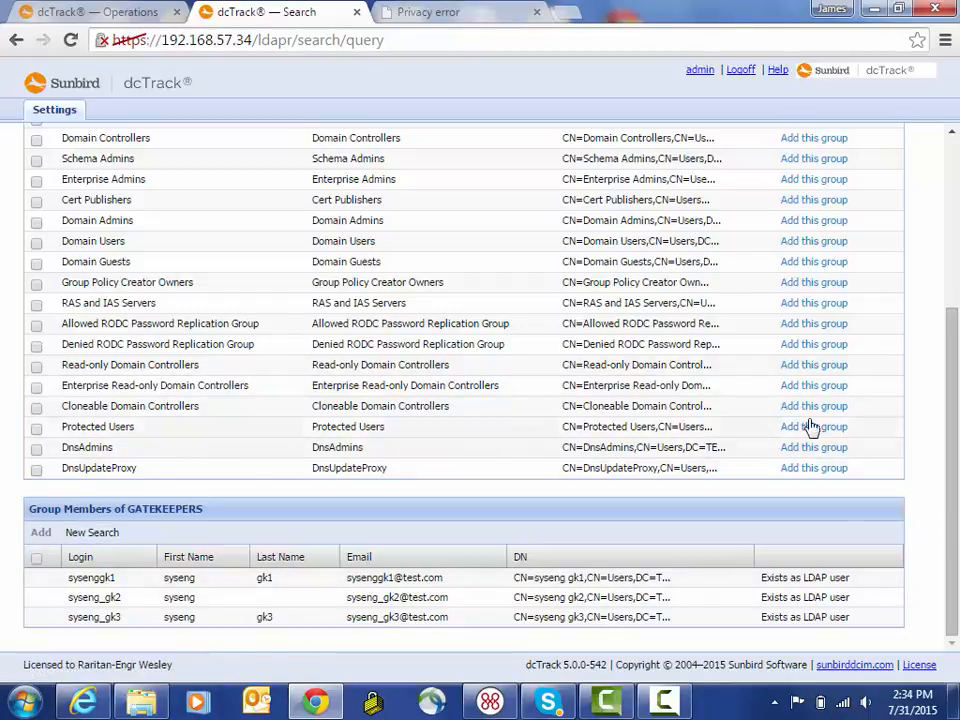
left_click_drag(955, 407, 955, 289)
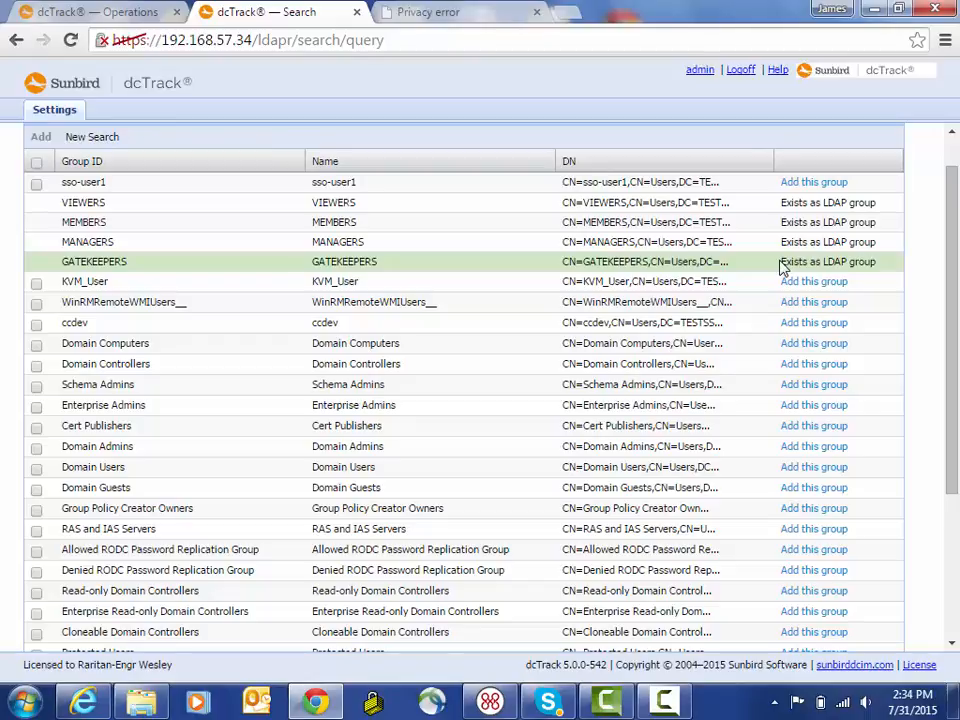
Review the common LDAP settings, including the sync options and immediate sync, and leave them without saving.
left_click(55, 113)
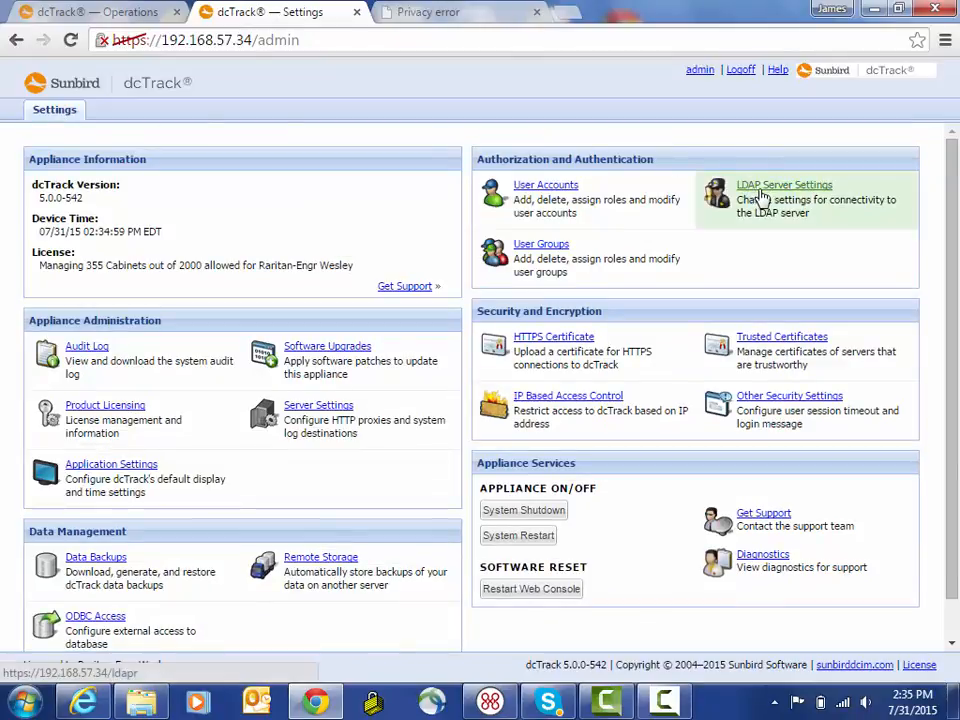
left_click(762, 197)
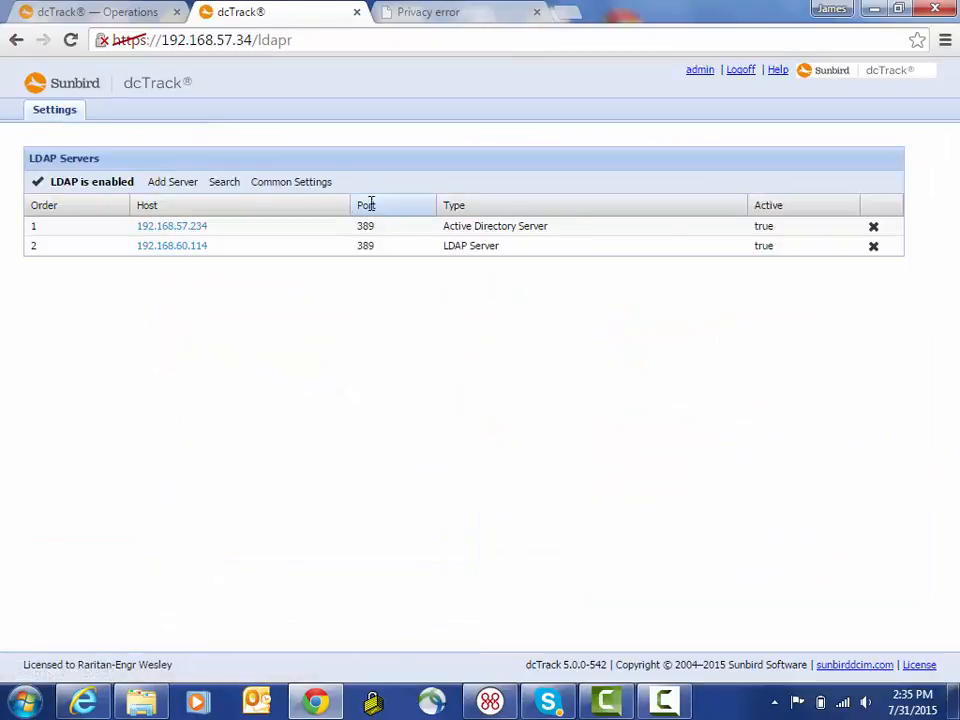
left_click(288, 186)
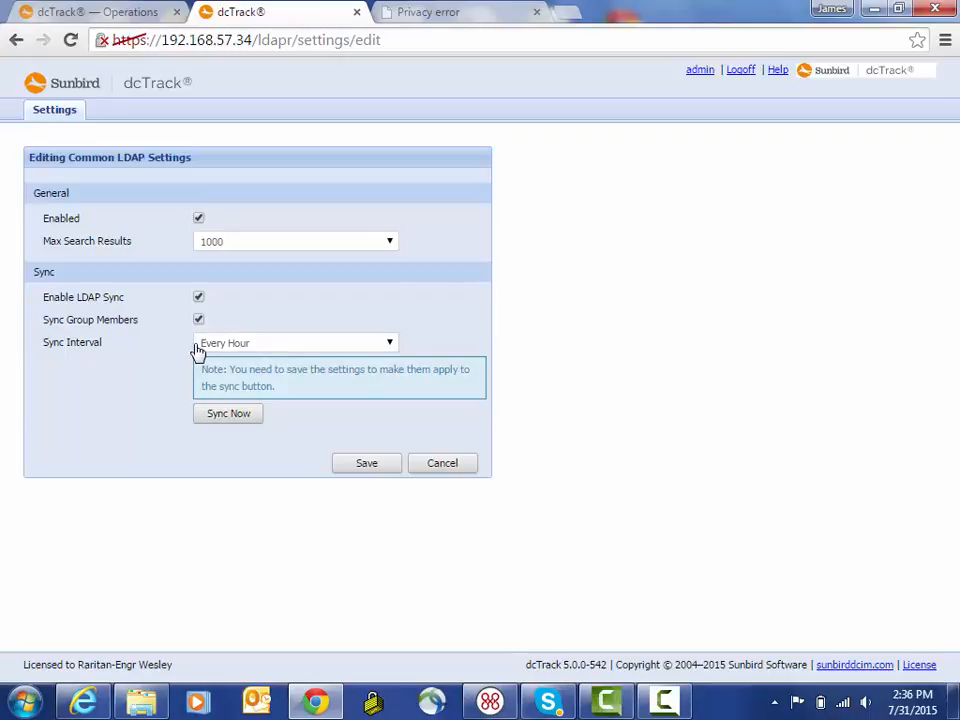
left_click(219, 419)
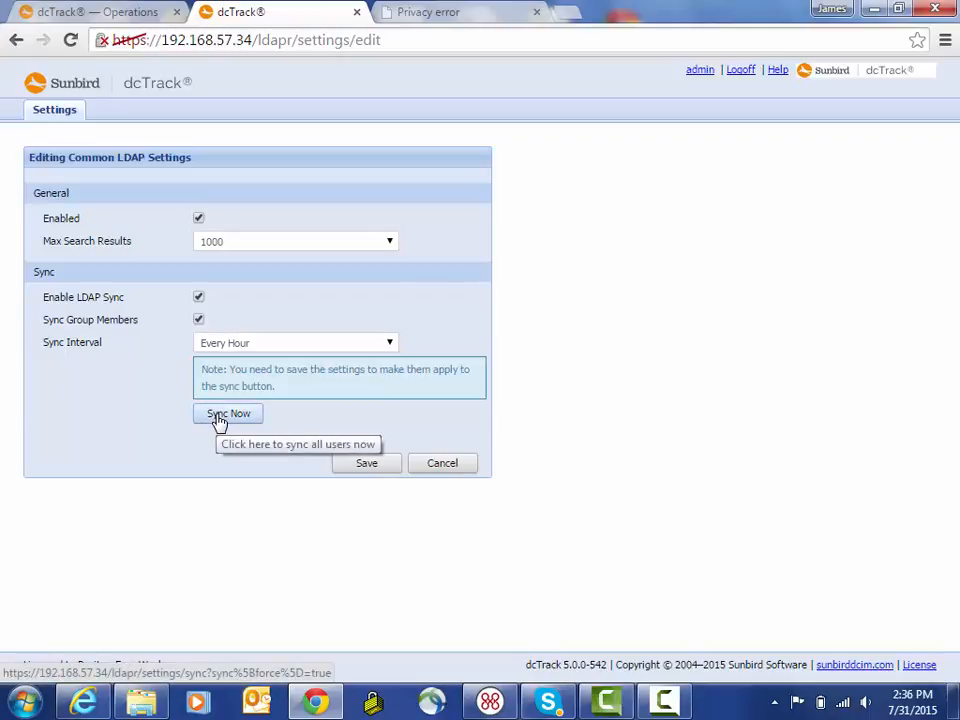
left_click(442, 464)
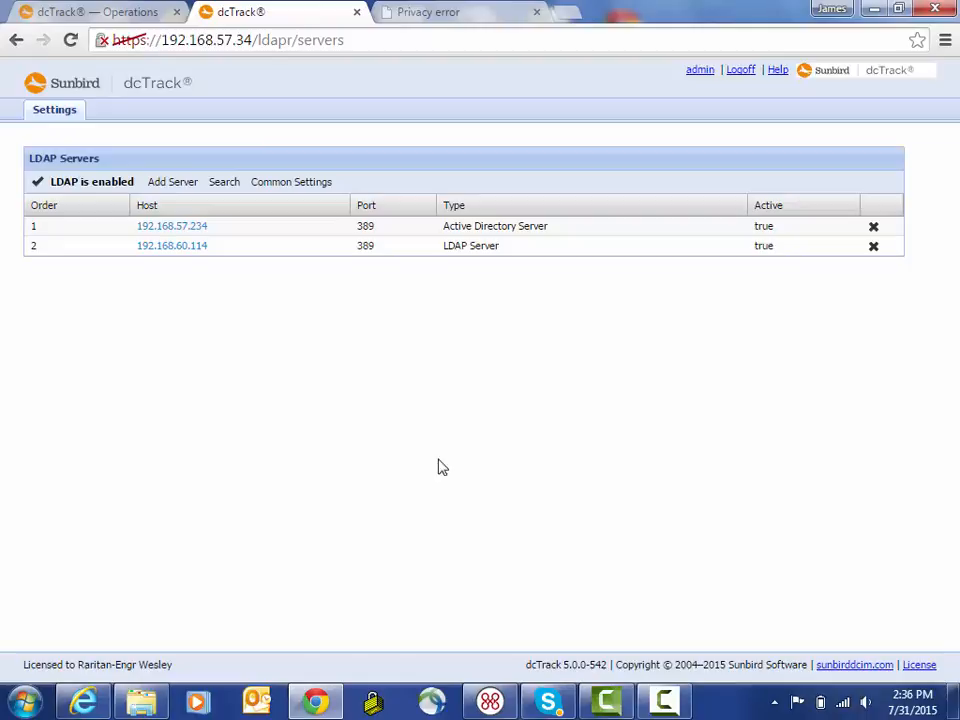
Search for LDAP users from User Accounts on server 192.168.57.234, using stored admin credentials and the (objectClass=user) filter.
left_click(62, 116)
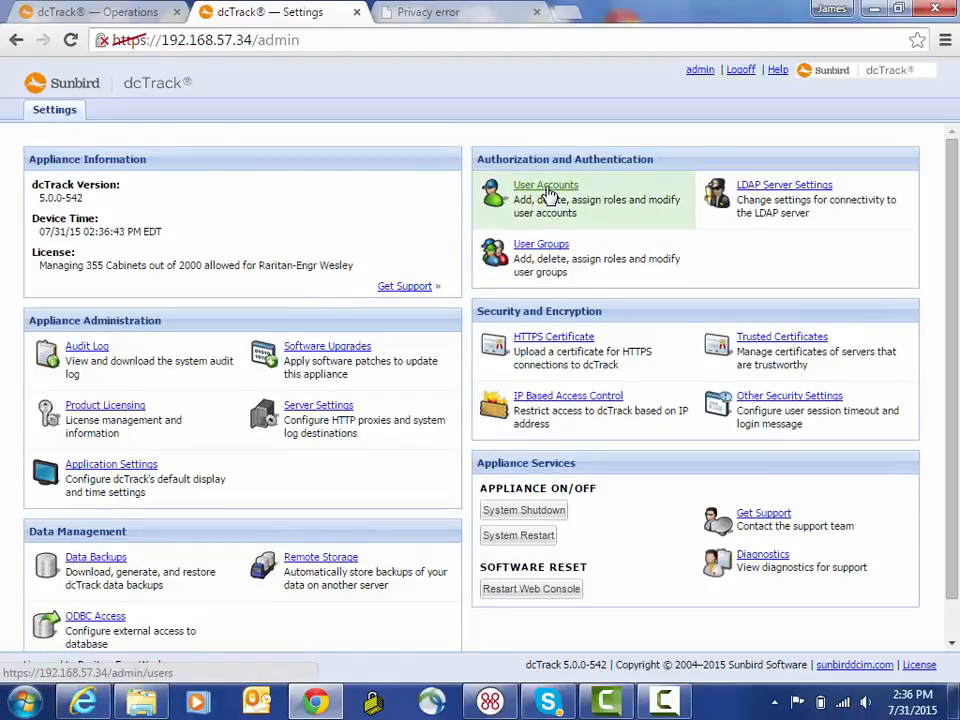
left_click(547, 193)
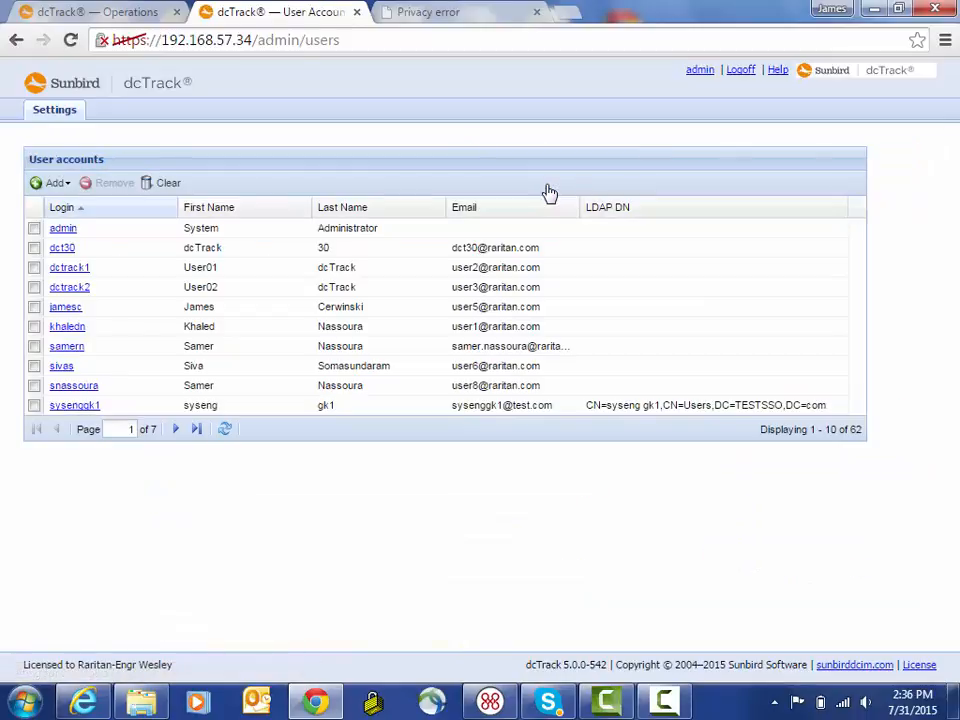
left_click(58, 188)
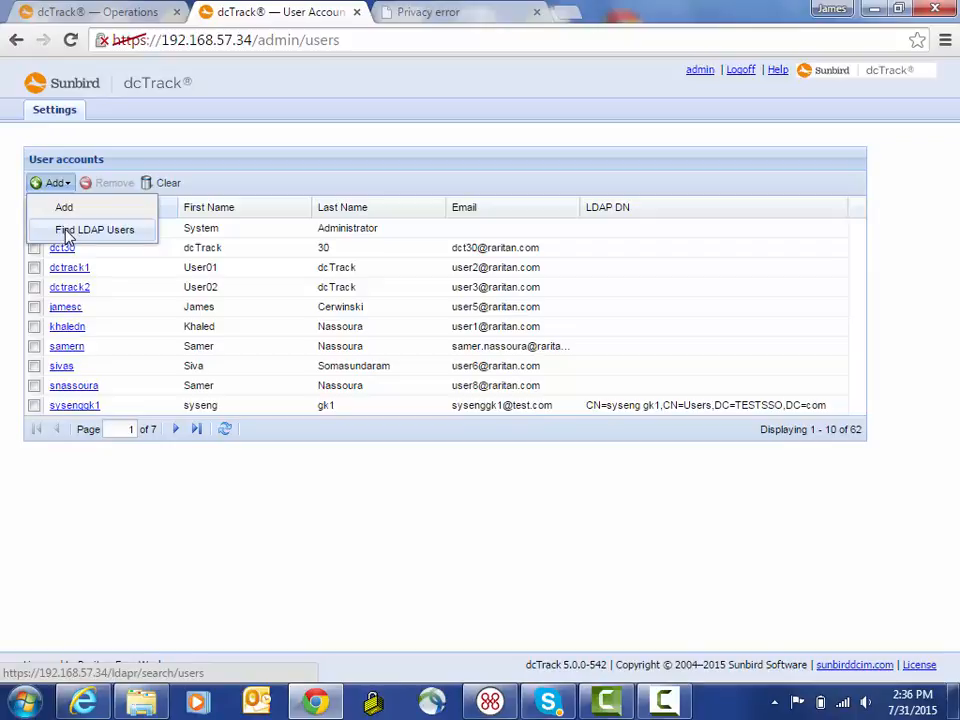
left_click(68, 233)
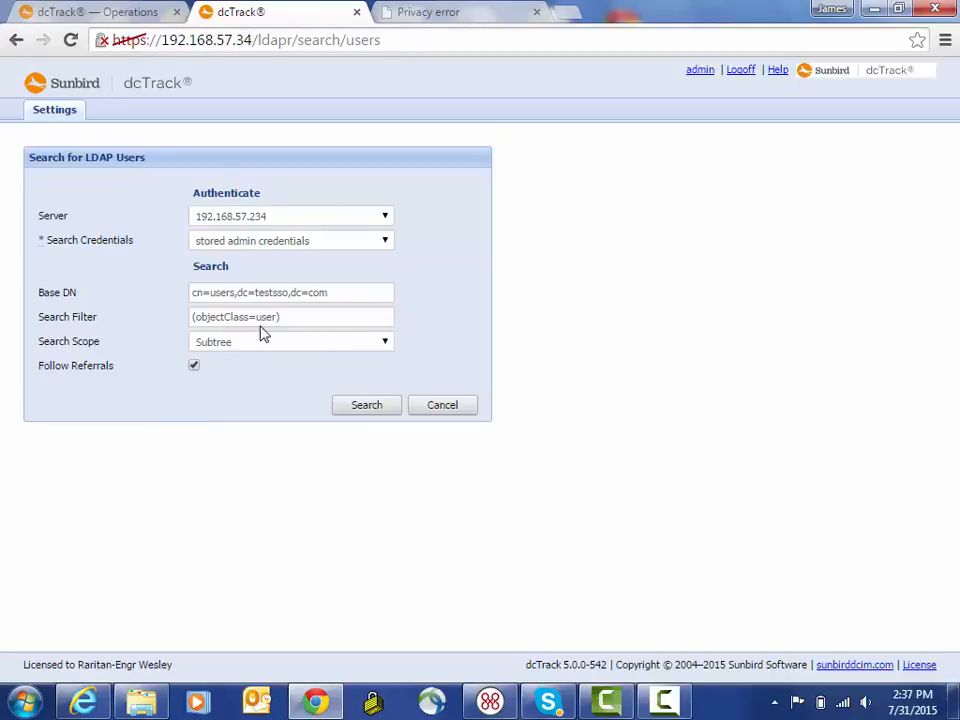
left_click(366, 406)
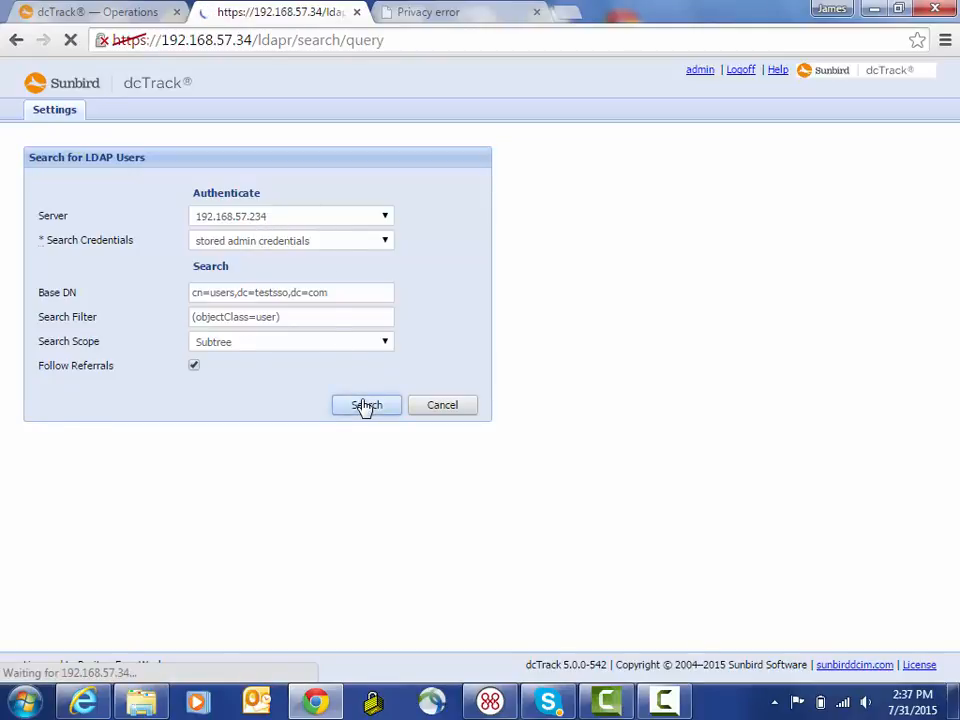